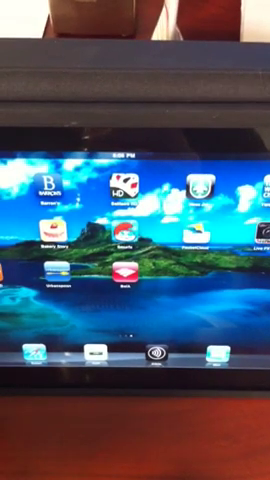
Swipe the iPad home screen leftward to reveal the next page of app icons.
left_click_drag(200, 260, 60, 260)
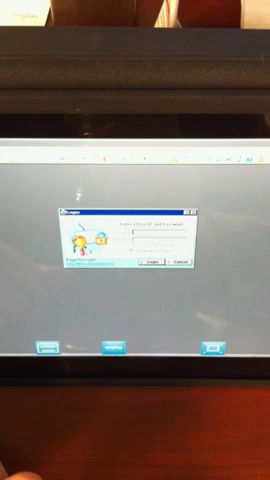
Bring up the on-screen keyboard and enter the User ID and password in the IMS Logon dialog.
left_click(48, 347)
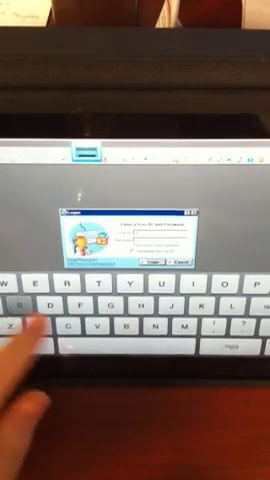
left_click(97, 285)
left_click(185, 326)
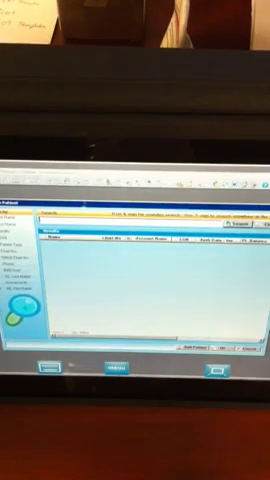
Enter a test-patient name in Select Patient and run the search.
left_click(48, 368)
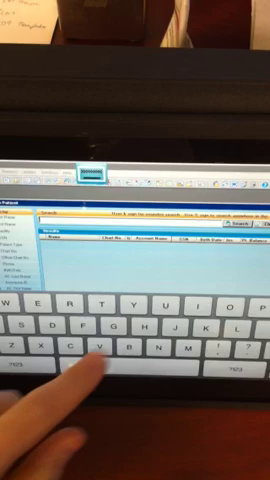
type("tod")
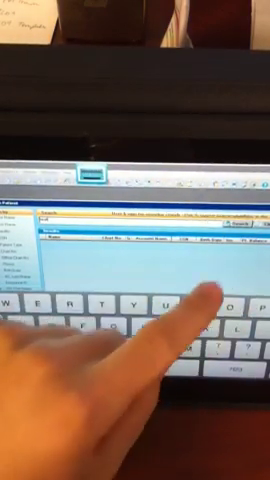
left_click(240, 224)
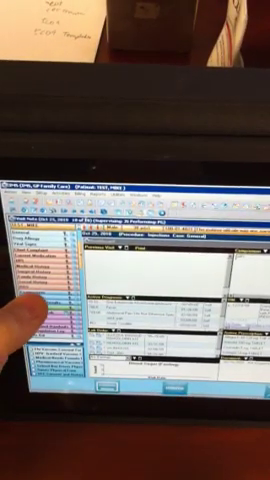
Open the Examination template, show a section's findings, and open the Visual Acuity options.
left_click(40, 318)
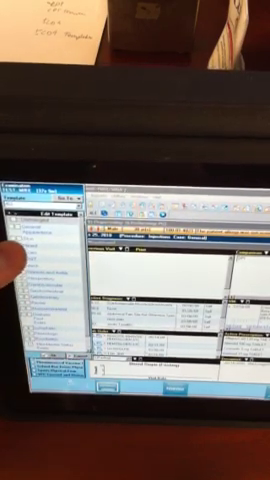
left_click(22, 268)
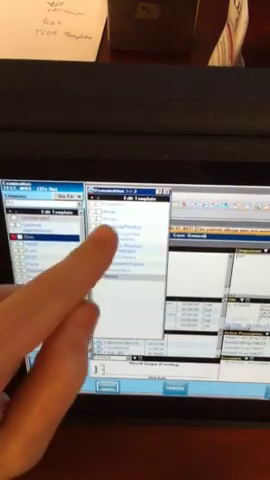
left_click(110, 230)
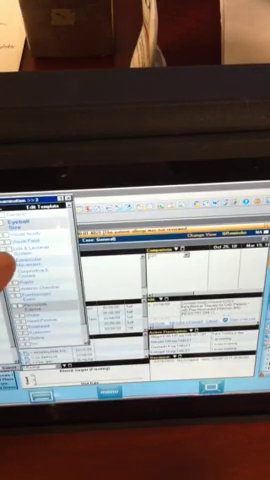
Tick the Visual Acuity 'Other' option and open its Enter value box, keyboard hidden.
left_click(20, 262)
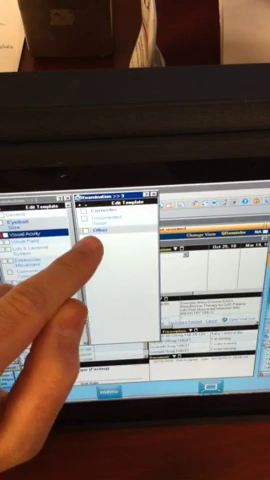
left_click(88, 228)
left_click(100, 228)
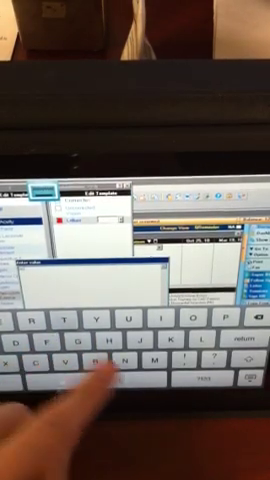
left_click(250, 378)
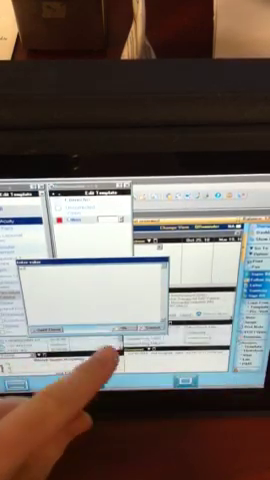